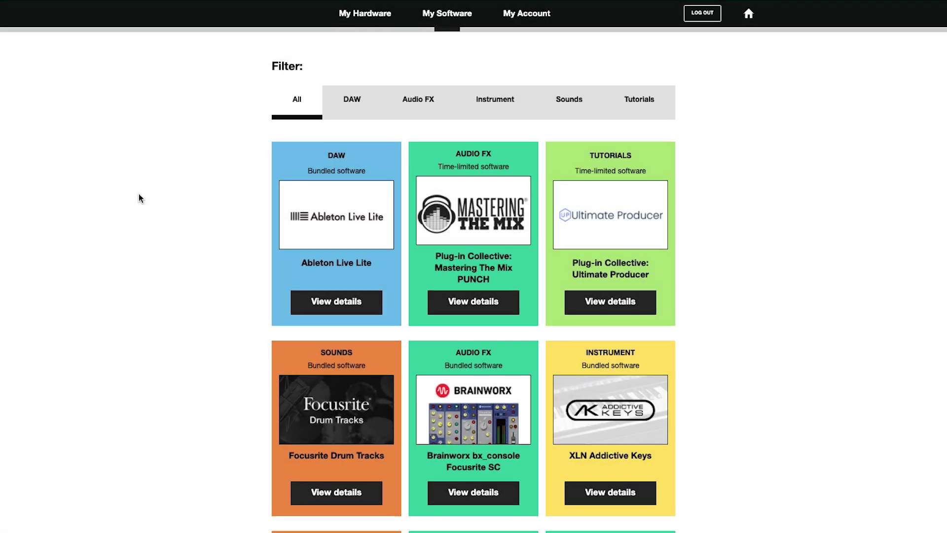
pyautogui.scroll(-2, 139, 196)
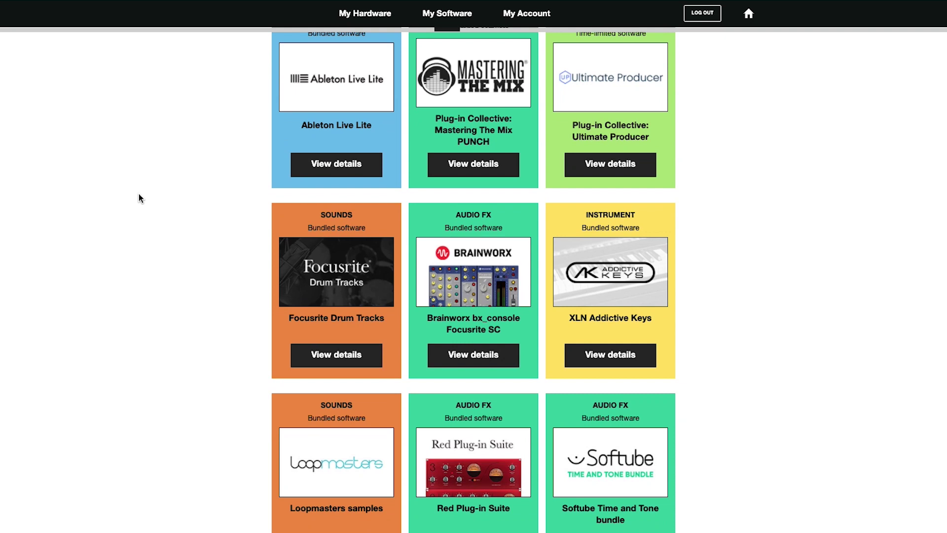
pyautogui.scroll(2, 139, 194)
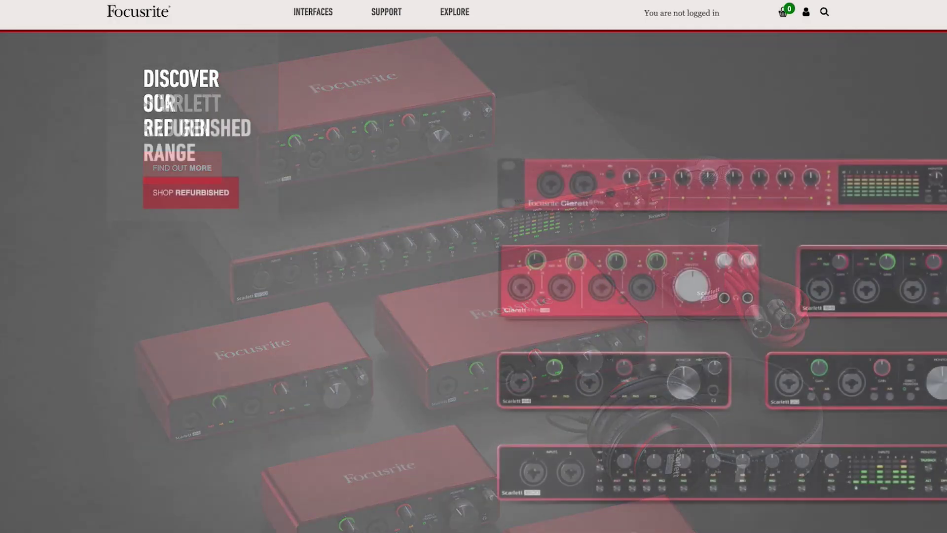
pyautogui.moveTo(391, 18)
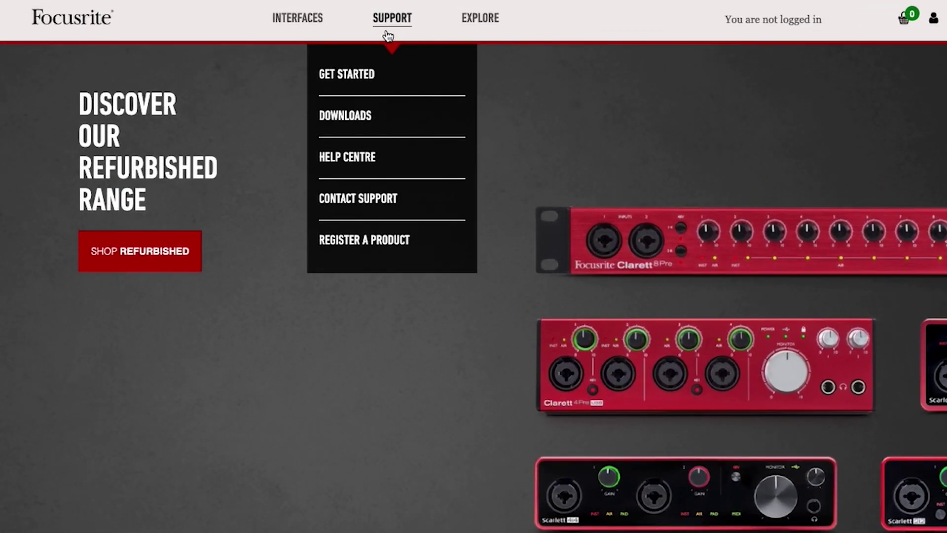
# Go to the Register a Product page from Focusrite's Support menu.
pyautogui.click(368, 254)
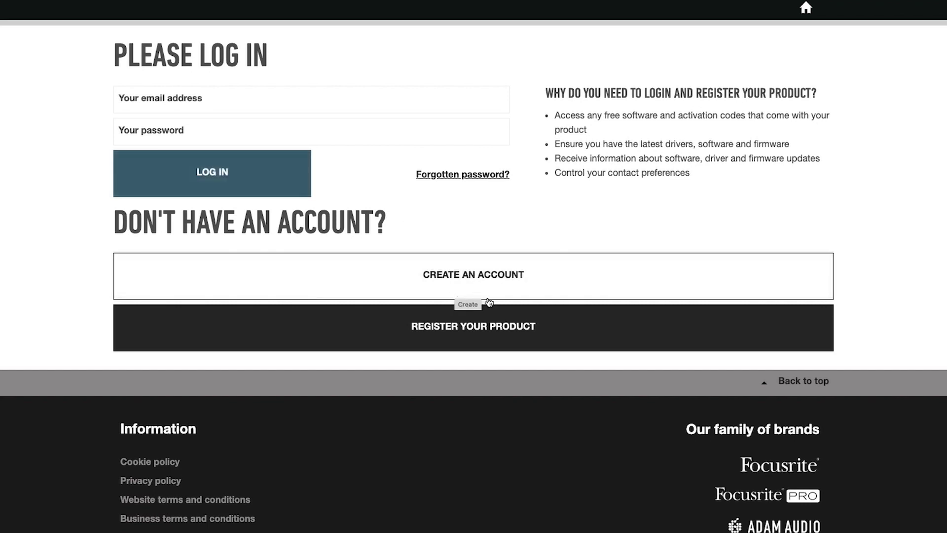
# Choose to register as a new user and enter name and email details.
pyautogui.click(470, 346)
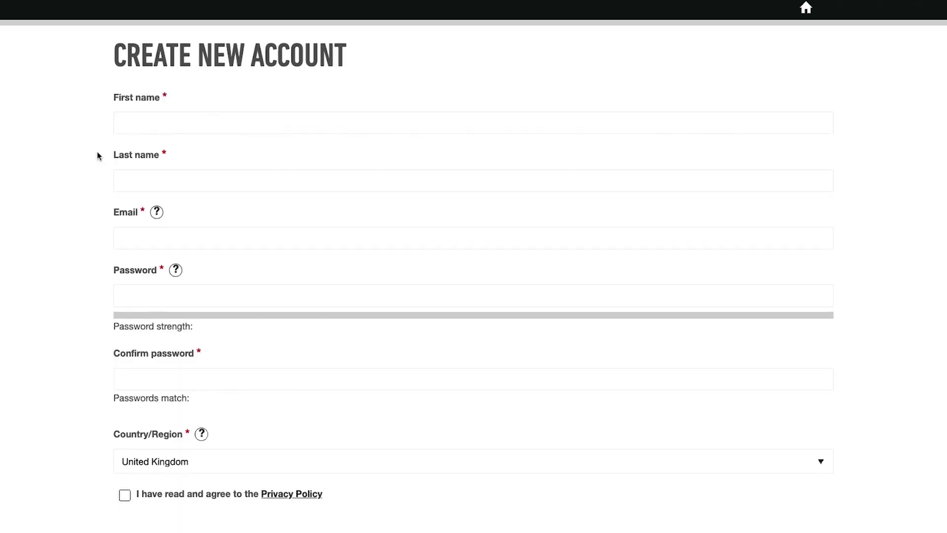
pyautogui.click(135, 125)
pyautogui.press('Tab')
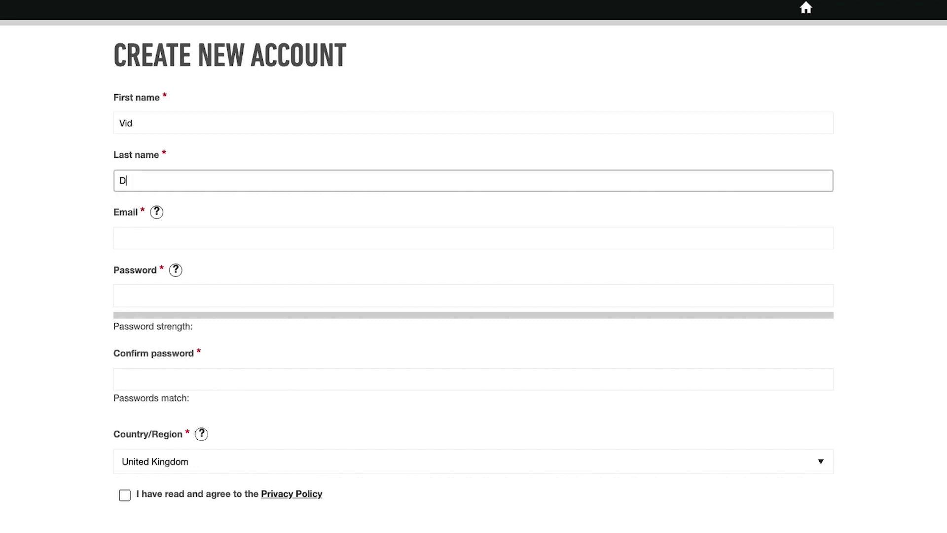
pyautogui.press('Tab')
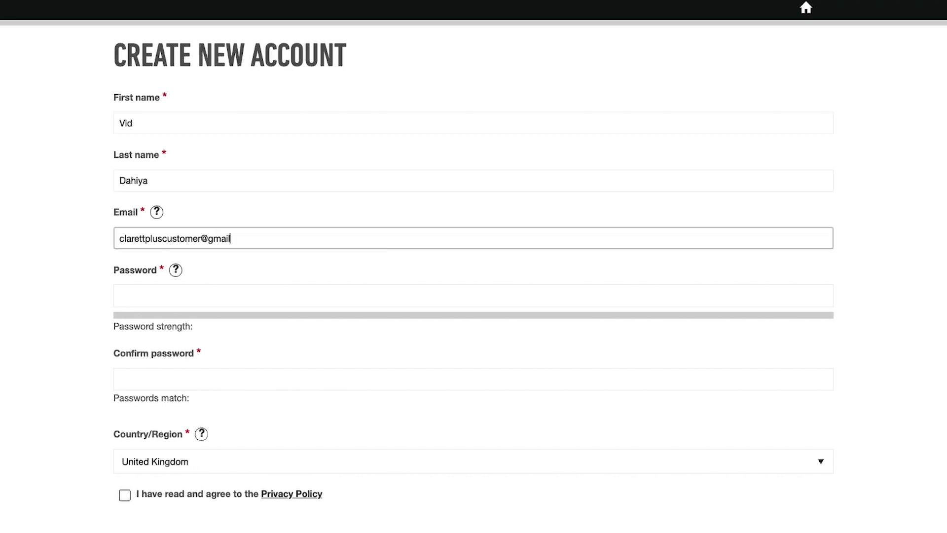
pyautogui.scroll(-5, 33, 397)
# Accept the Privacy Policy, opt into news and offers, pass reCAPTCHA, and create the account.
pyautogui.click(126, 227)
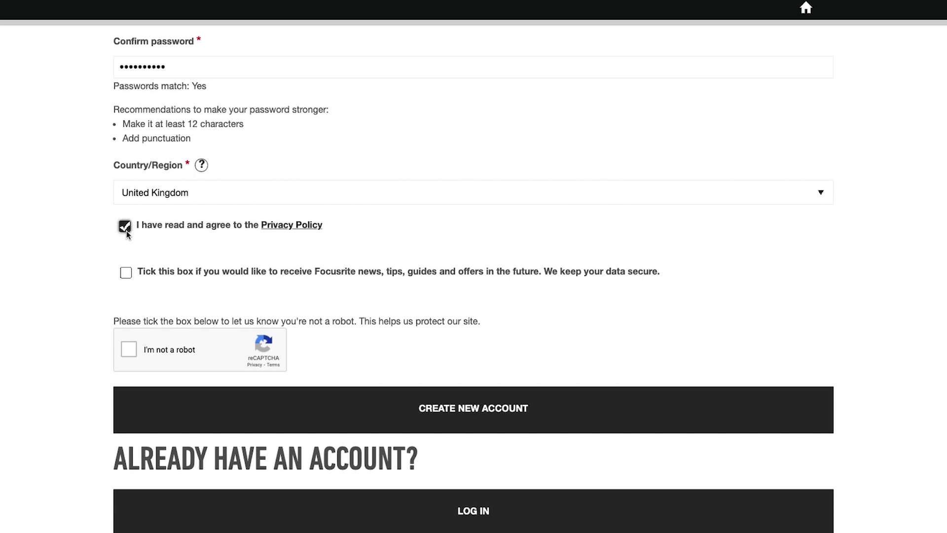
pyautogui.click(126, 273)
pyautogui.click(128, 349)
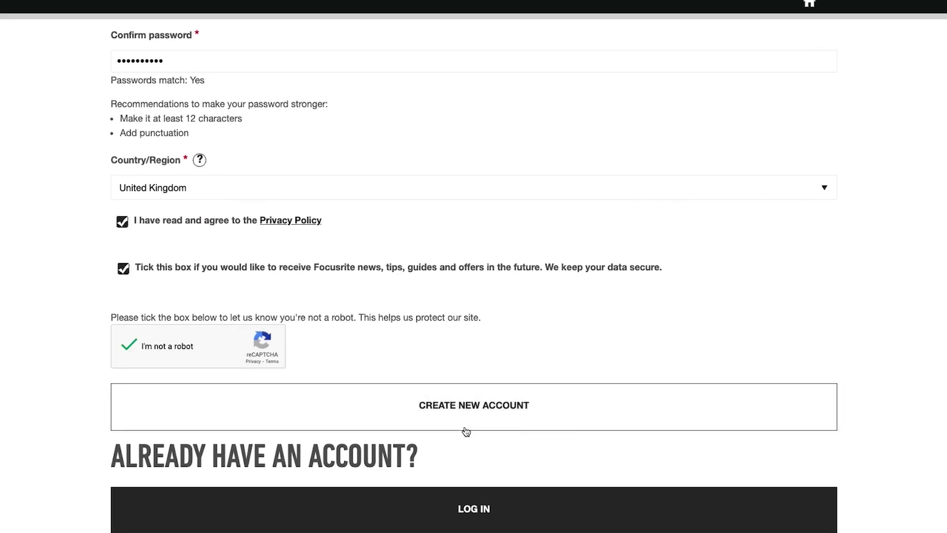
pyautogui.click(466, 427)
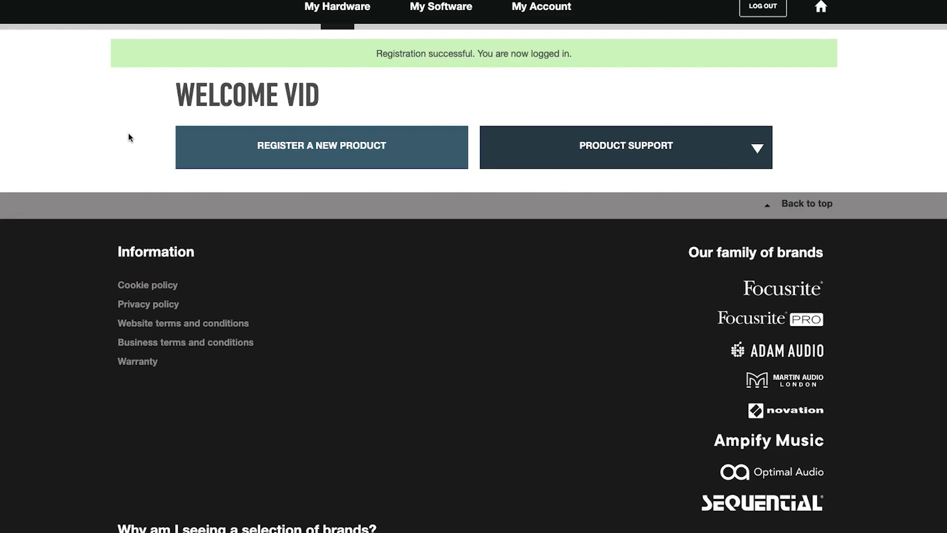
# Start a new product registration and highlight Clarett+ 2Pre in the Product list.
pyautogui.click(320, 169)
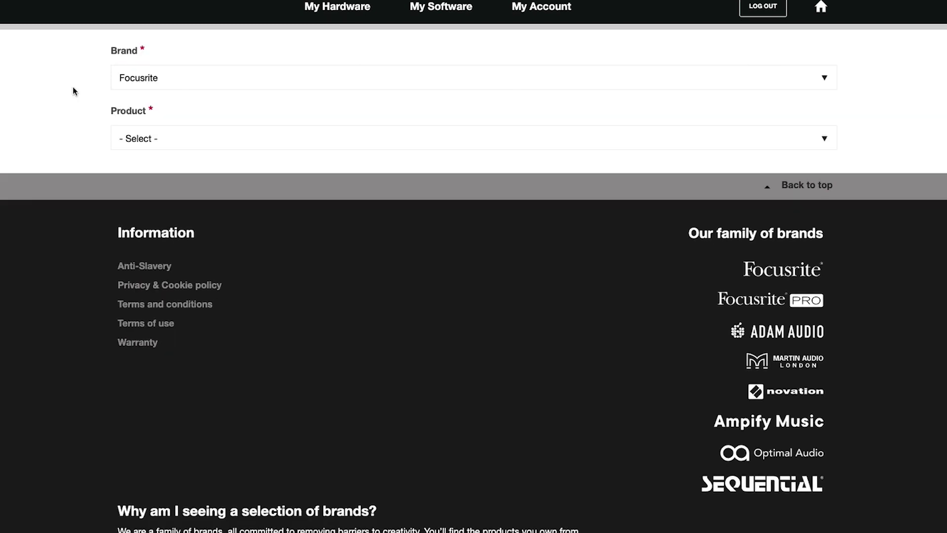
pyautogui.click(186, 138)
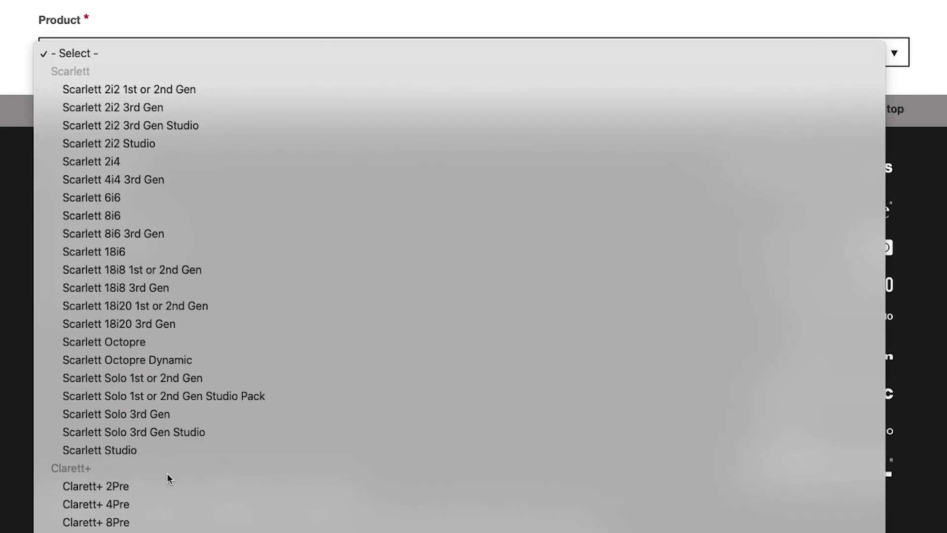
pyautogui.press('Down')
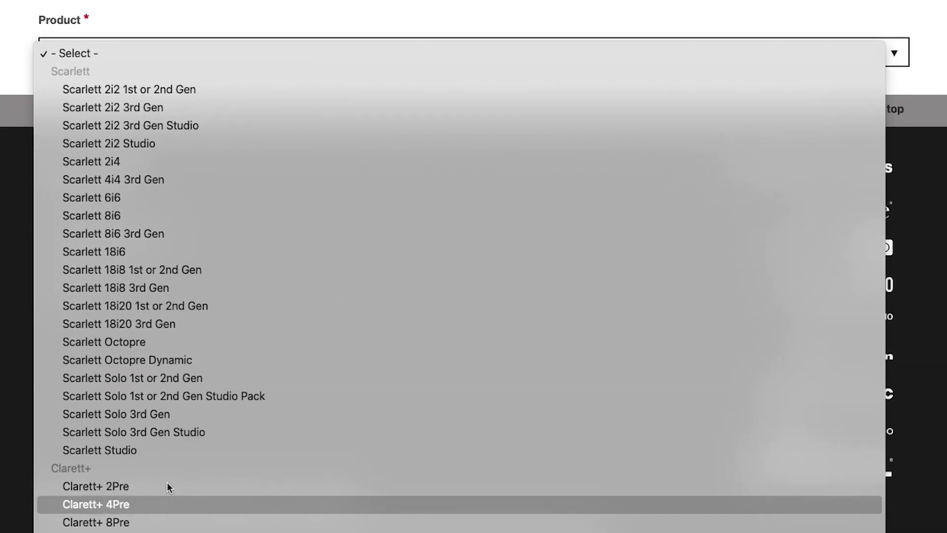
pyautogui.press('Down')
pyautogui.press('Up')
pyautogui.press('Up')
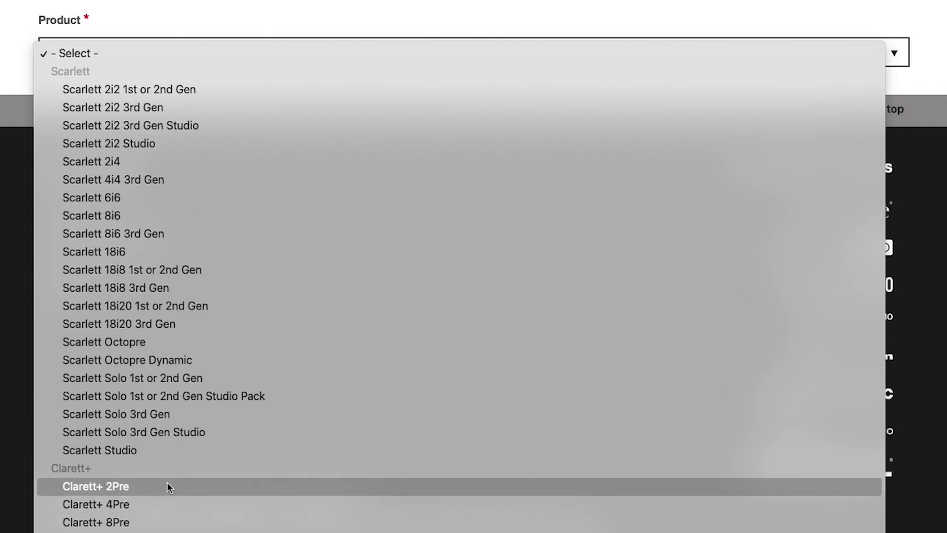
pyautogui.click(168, 483)
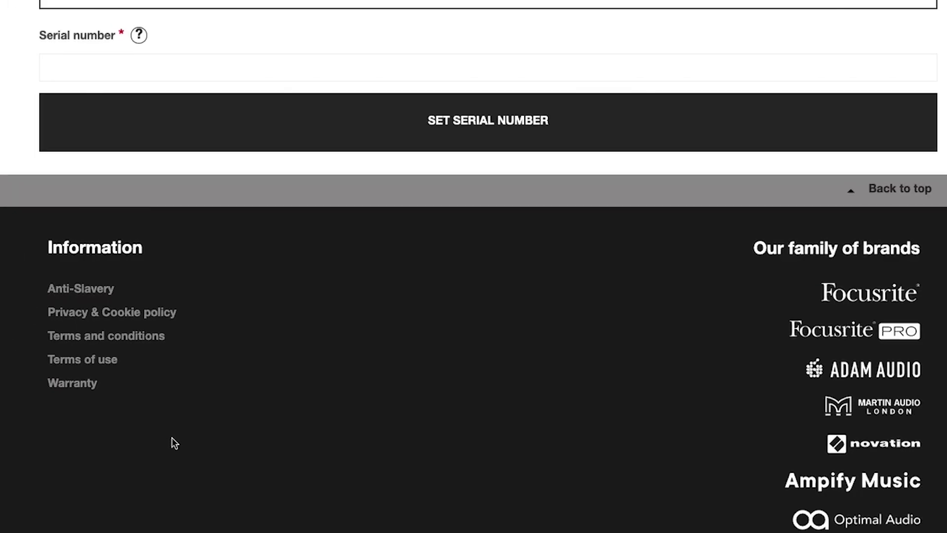
pyautogui.click(141, 197)
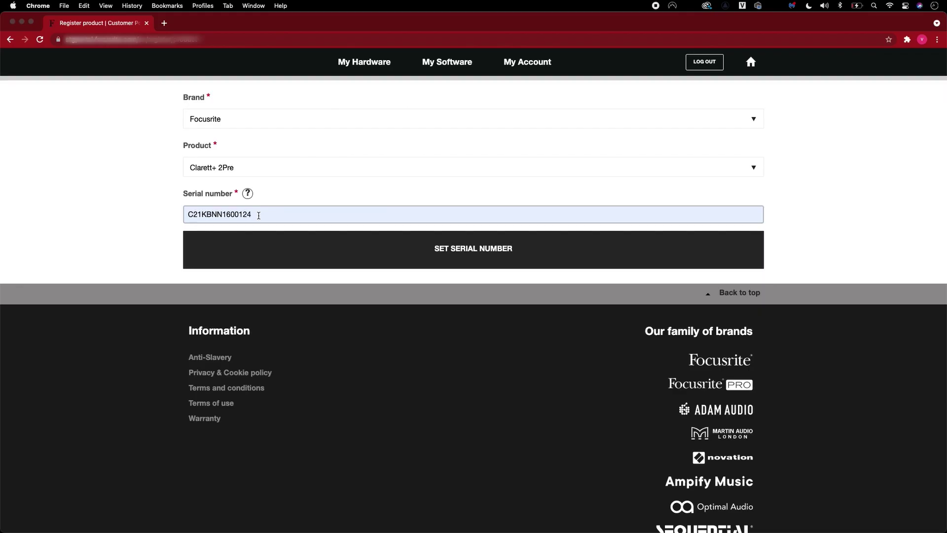
pyautogui.click(464, 268)
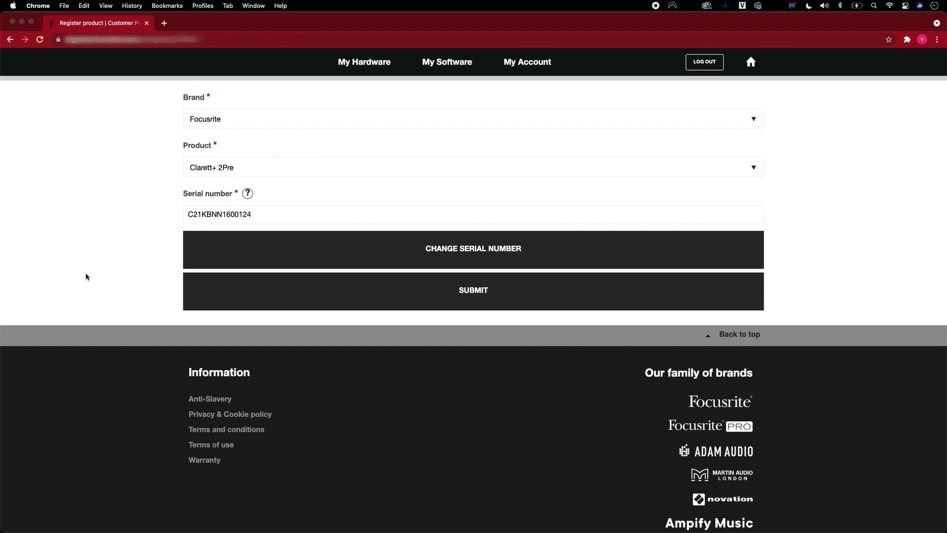
# Submit the product, then enter purchase date 25/08/2021, type Online, location Focusrite.com.
pyautogui.click(478, 307)
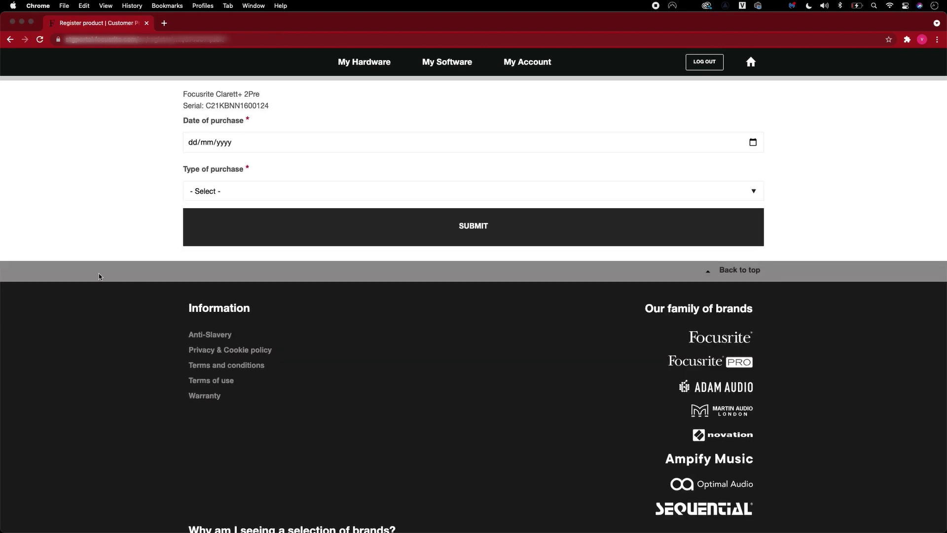
pyautogui.click(196, 147)
pyautogui.write('25/08/2021')
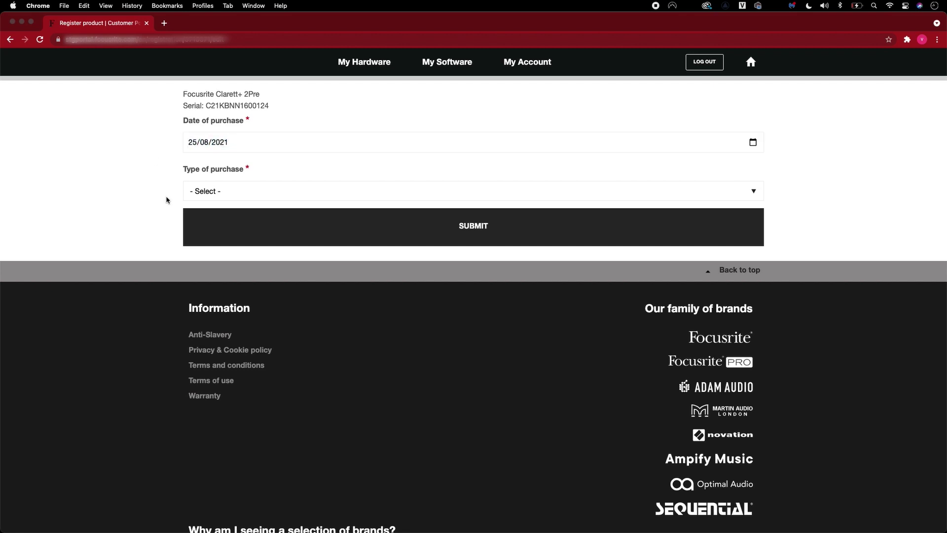
pyautogui.click(189, 193)
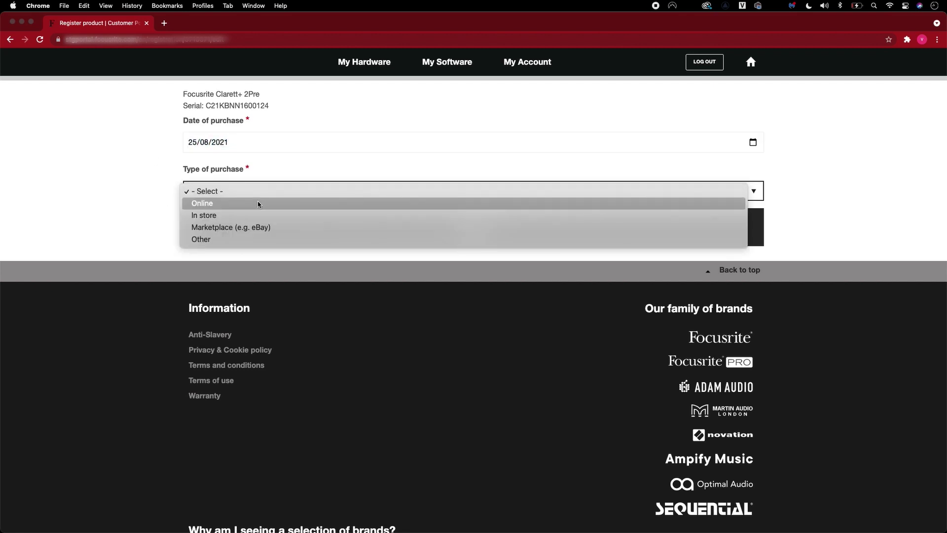
pyautogui.click(258, 202)
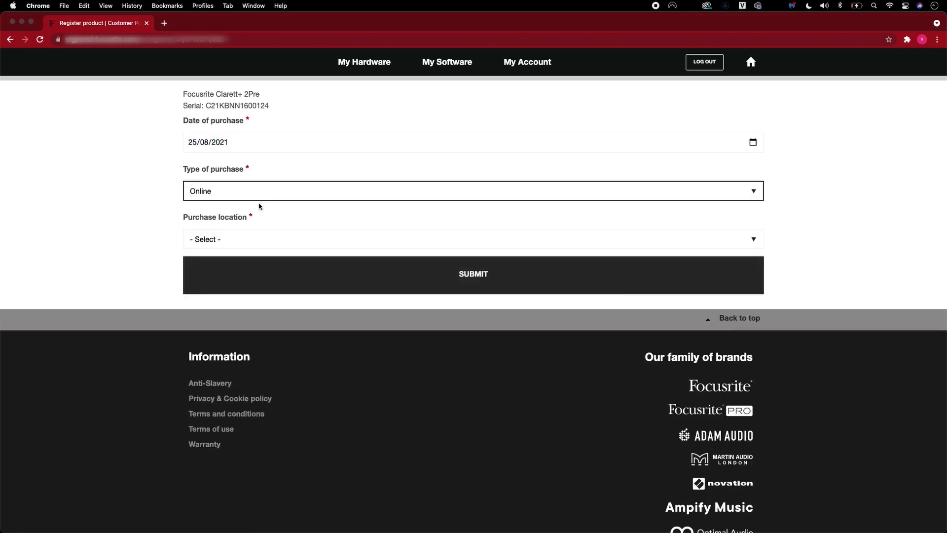
pyautogui.click(241, 235)
pyautogui.click(256, 302)
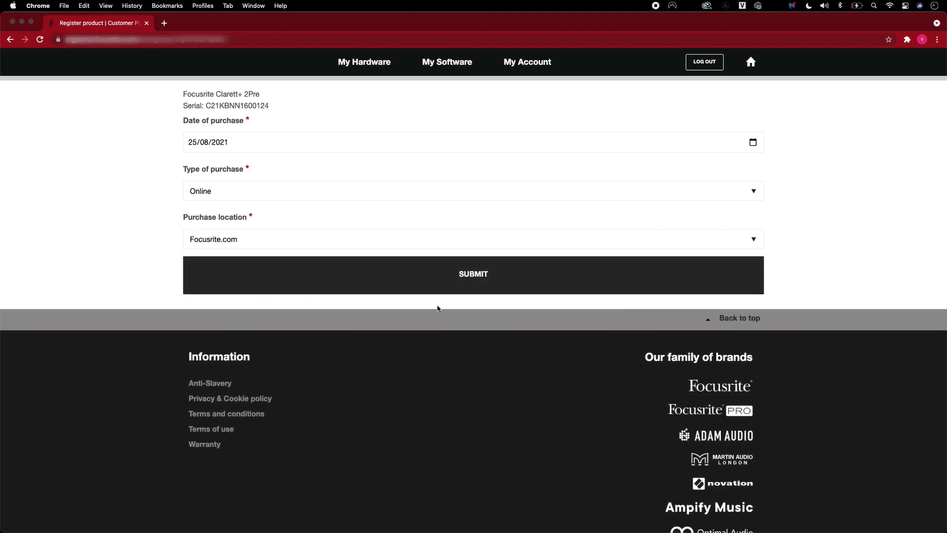